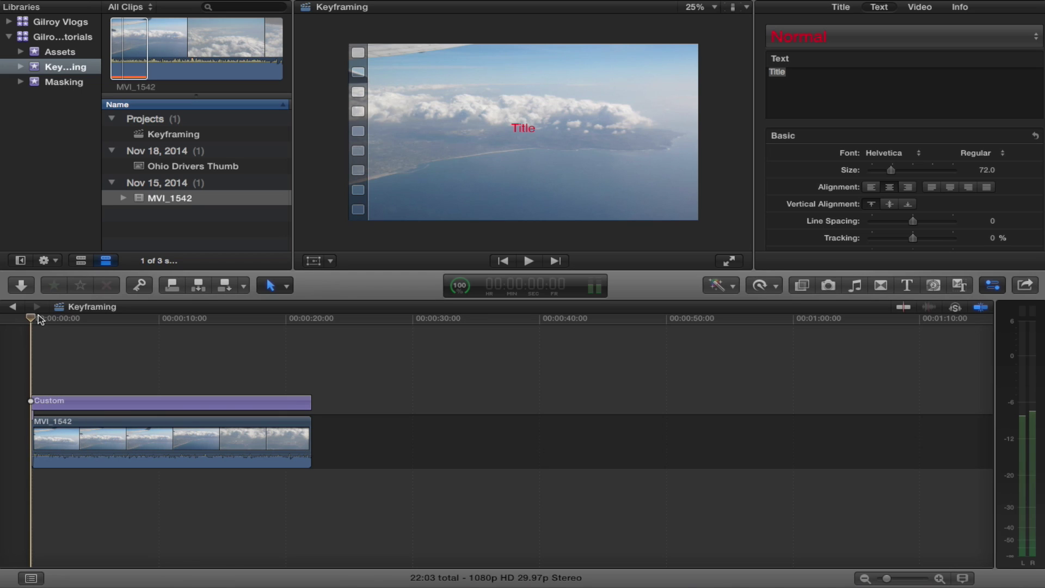
# - Scrub through the airplane clip and select the Title text in the viewer
pyautogui.moveTo(36, 318)
pyautogui.mouseDown()
pyautogui.moveTo(280, 322)
pyautogui.moveTo(27, 333)
pyautogui.mouseUp()
pyautogui.click(530, 129)
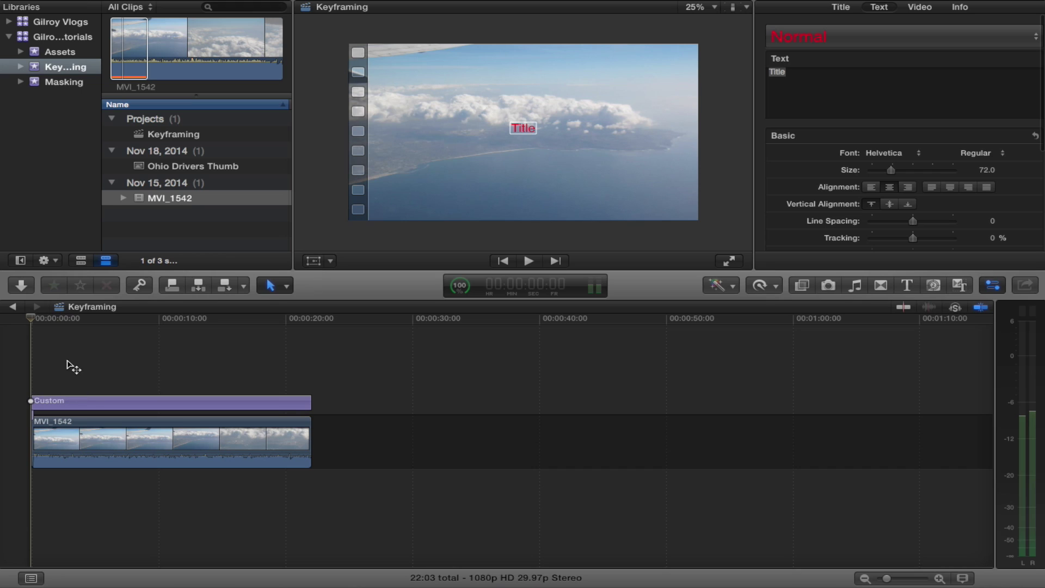
pyautogui.click(50, 320)
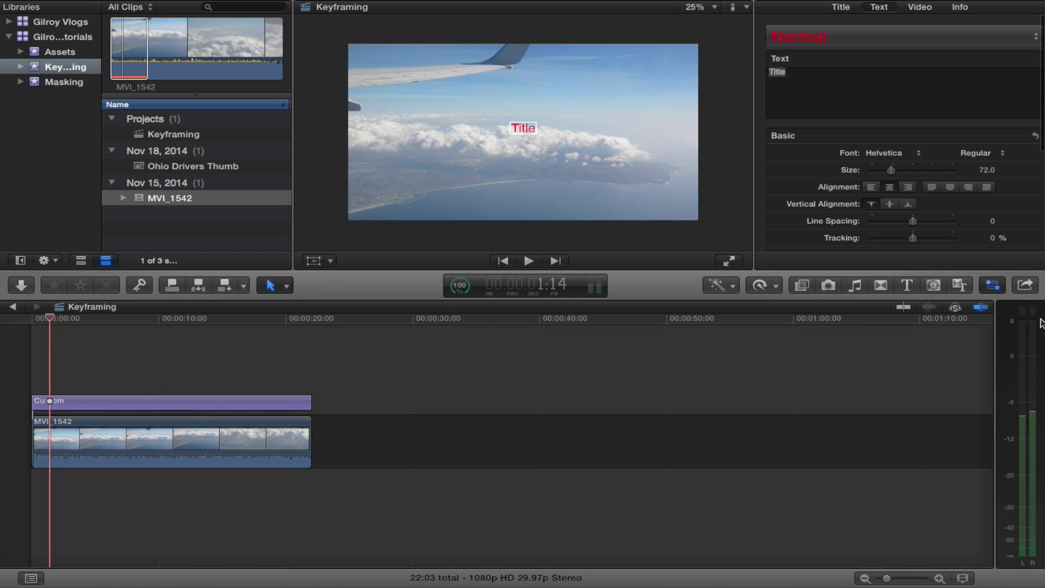
# - Open the Titles browser, preview the Custom title, and return the playhead to 0:00
pyautogui.click(907, 286)
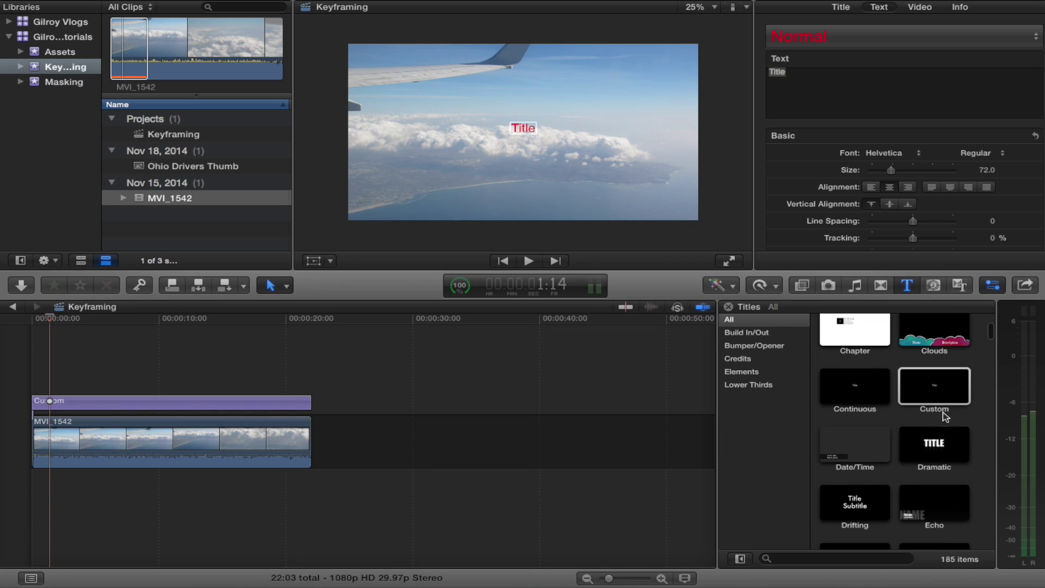
pyautogui.click(950, 393)
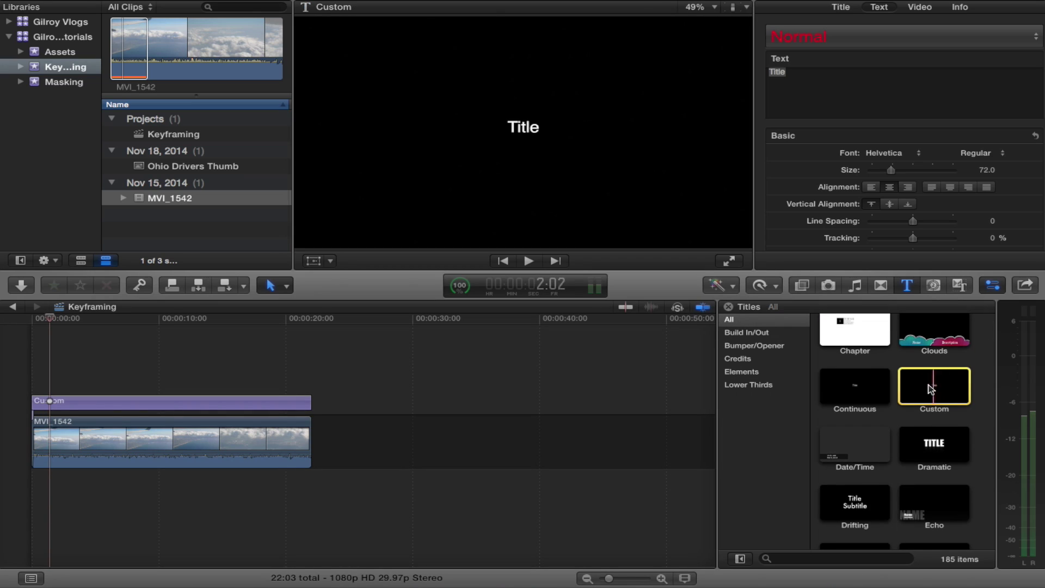
pyautogui.click(272, 388)
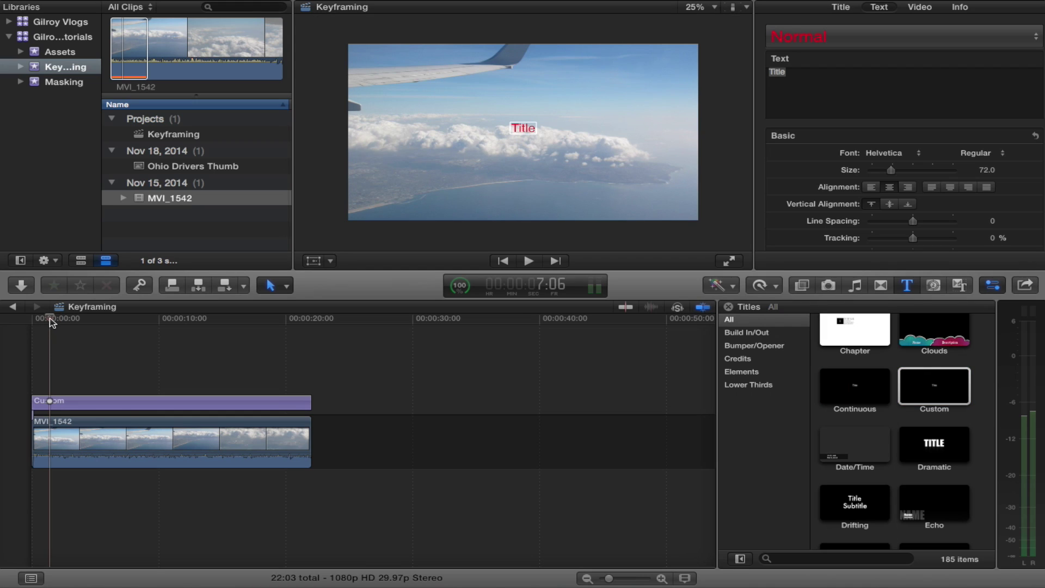
pyautogui.moveTo(51, 321); pyautogui.dragTo(31, 322)
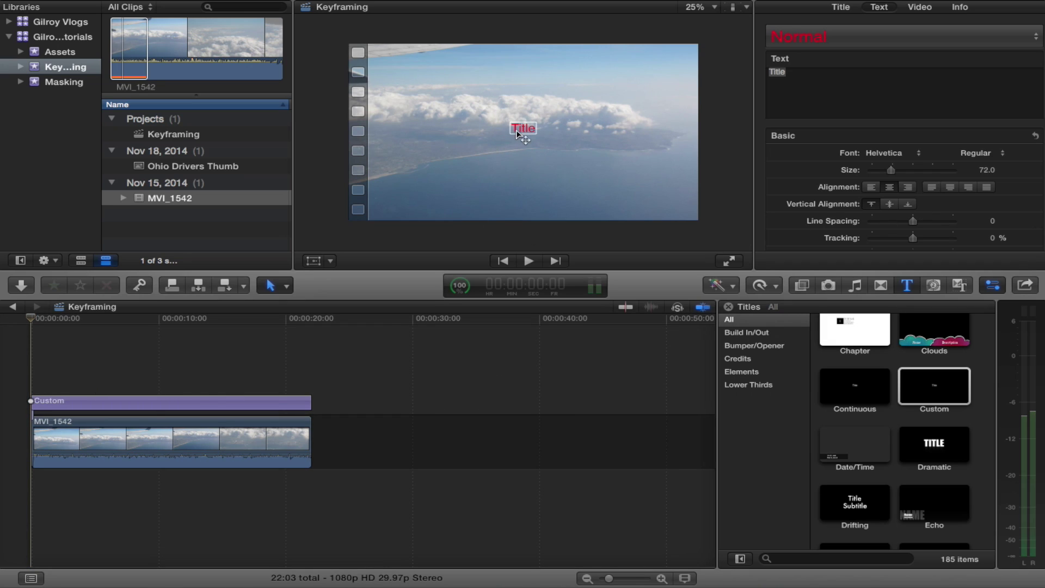
# - Replace the 'Title' text with 'This is how you keyframe' in the Text inspector
pyautogui.click(804, 82)
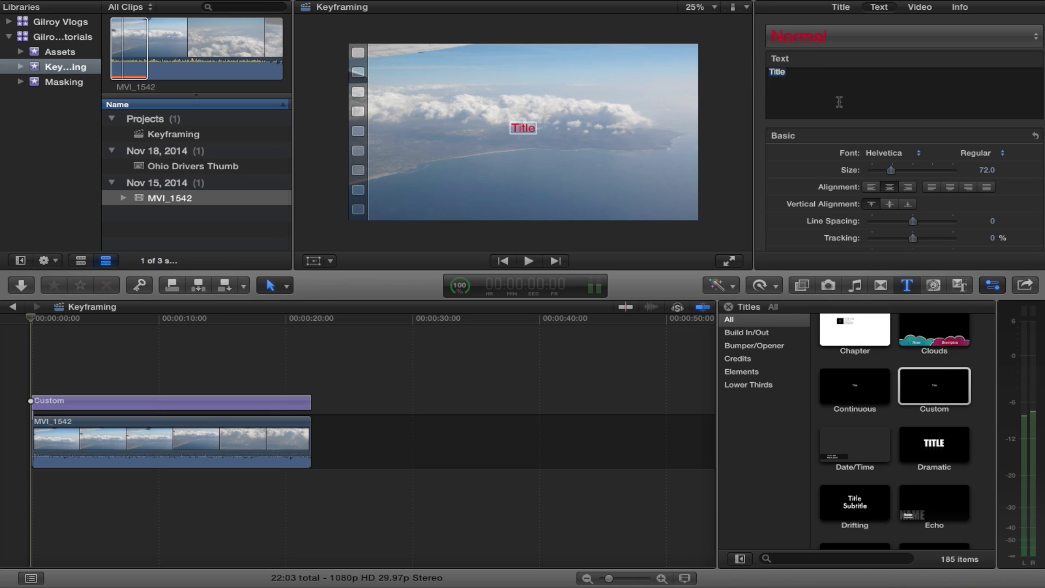
pyautogui.write('Thi')
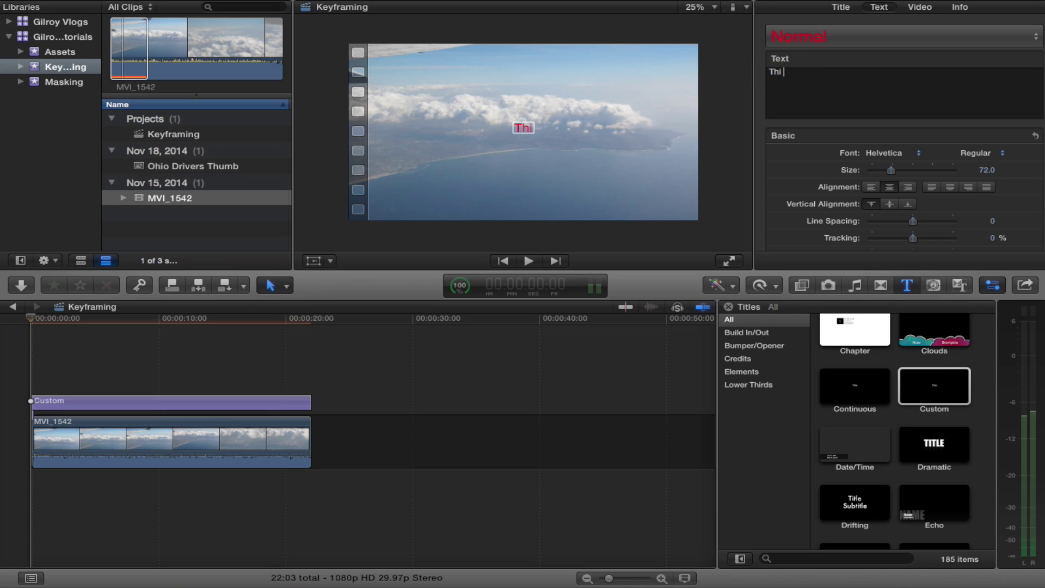
pyautogui.write('s is ho')
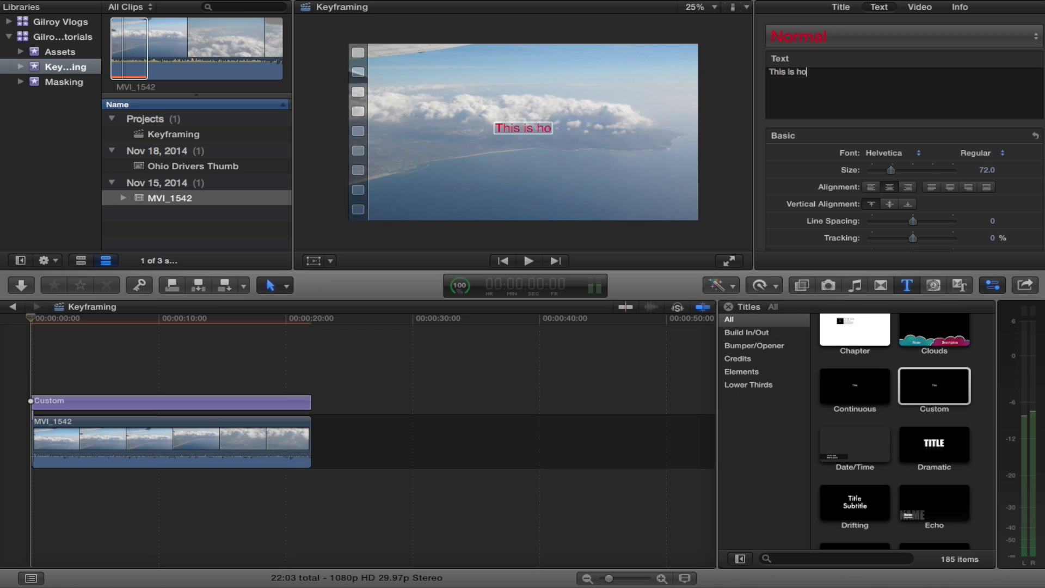
pyautogui.write('w you key')
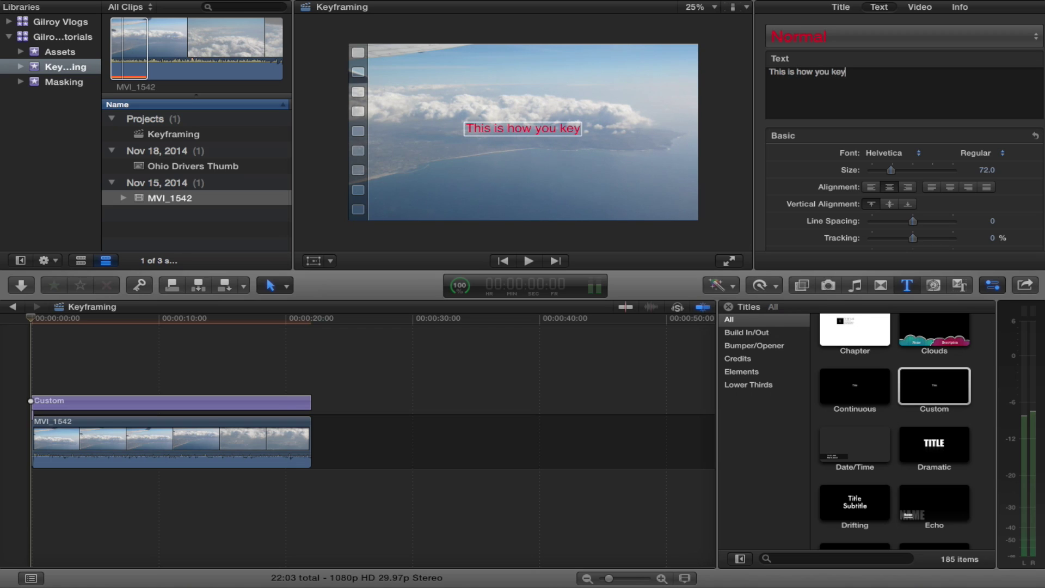
pyautogui.write('frame')
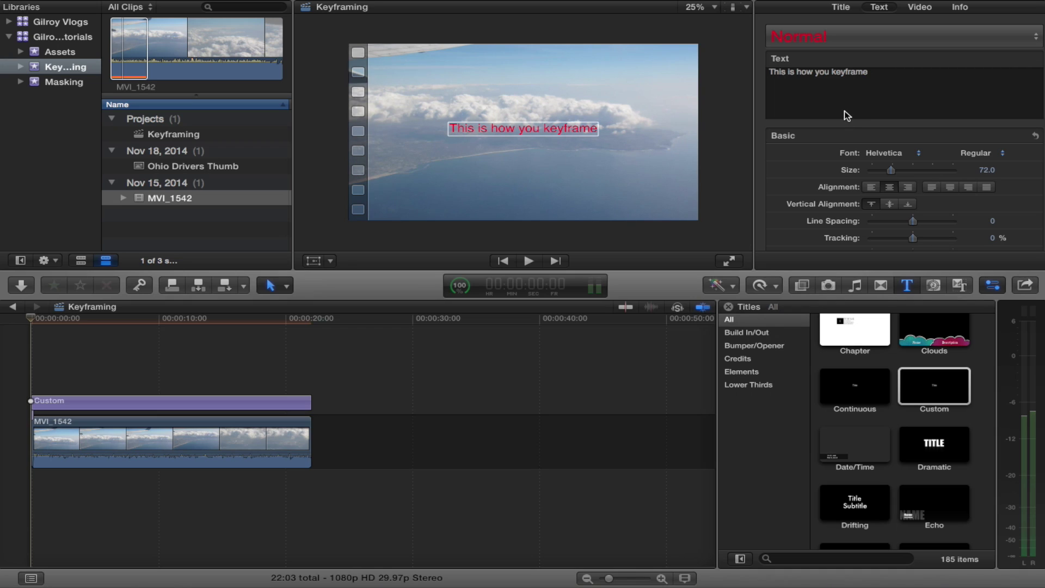
# - Select the title clip and show its Video inspector with Transform position, rotation, scale and anchor
pyautogui.click(919, 8)
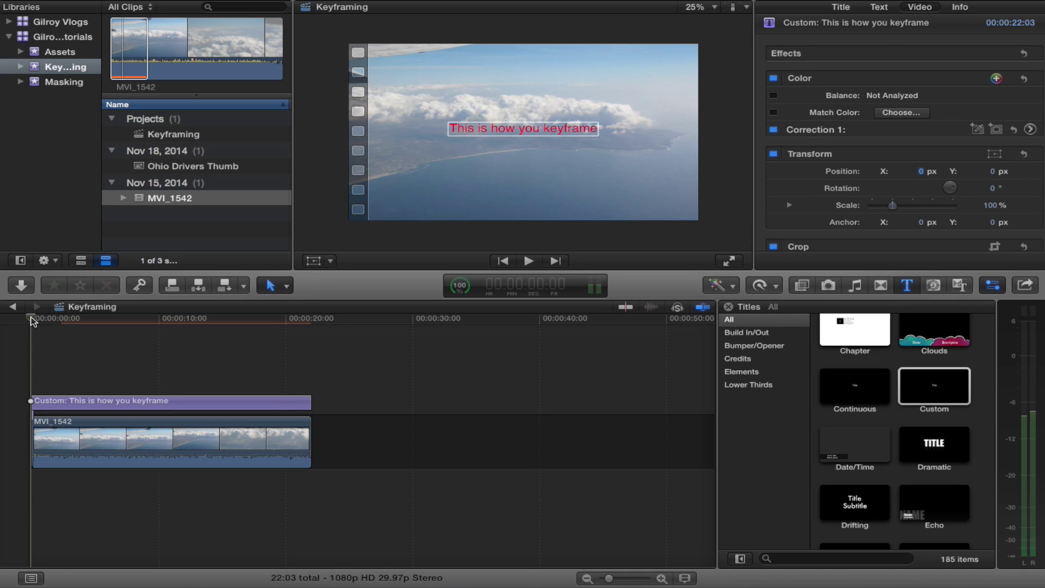
pyautogui.click(31, 321)
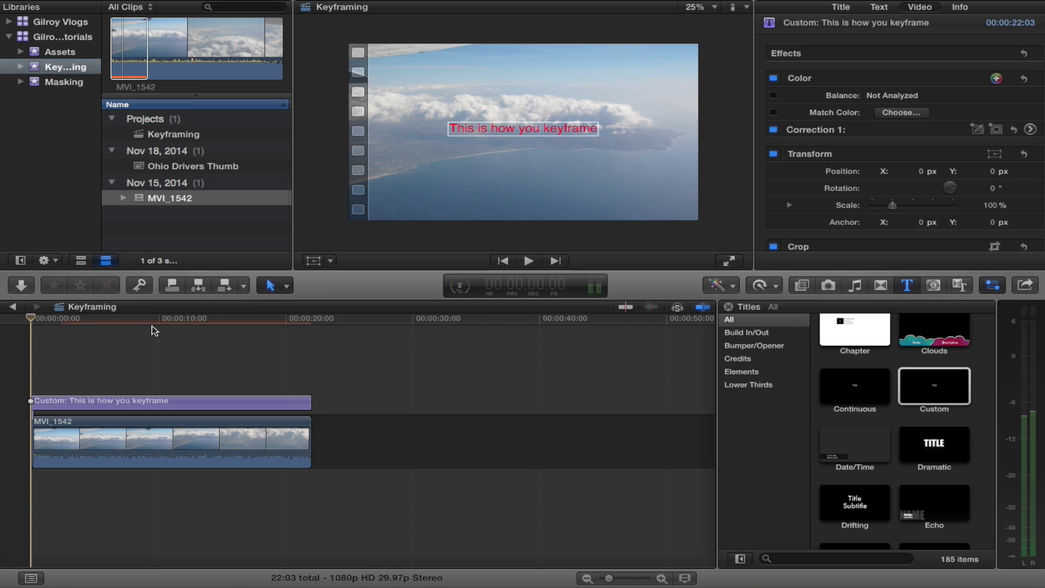
pyautogui.moveTo(33, 322)
pyautogui.mouseDown()
pyautogui.moveTo(310, 322)
pyautogui.moveTo(30, 331)
pyautogui.mouseUp()
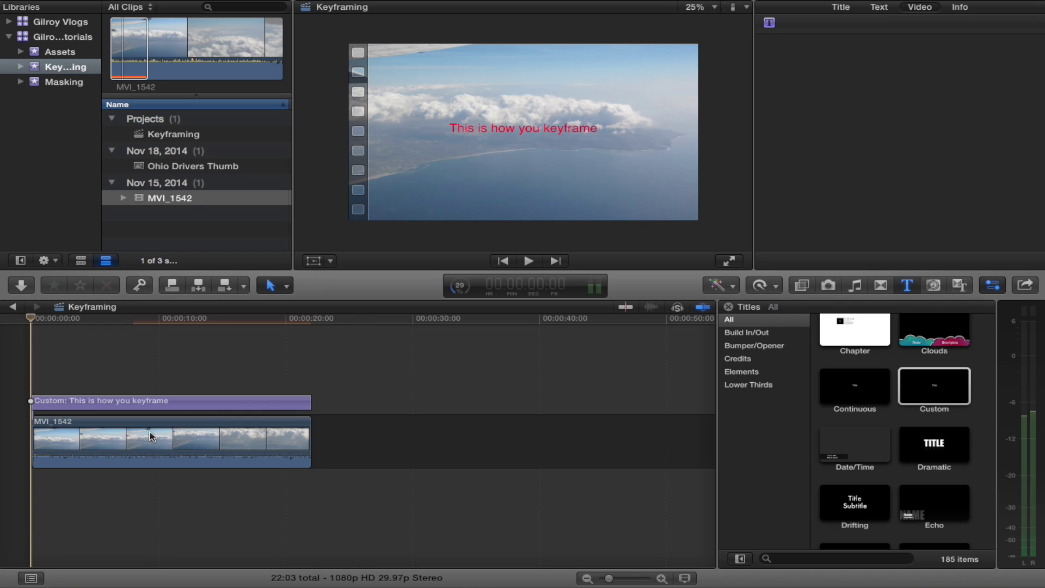
pyautogui.click(131, 404)
pyautogui.click(134, 405)
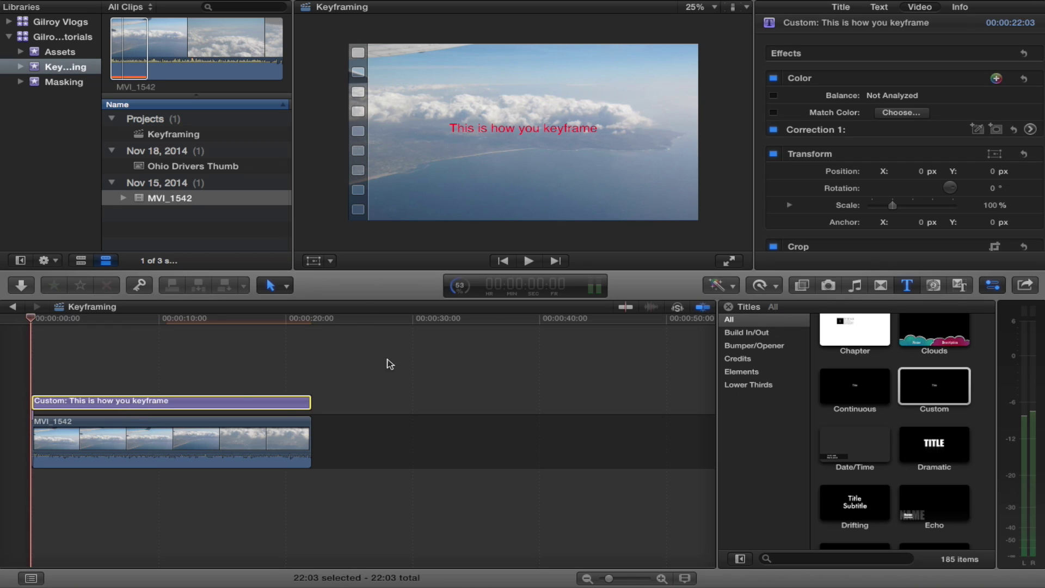
pyautogui.doubleClick(552, 126)
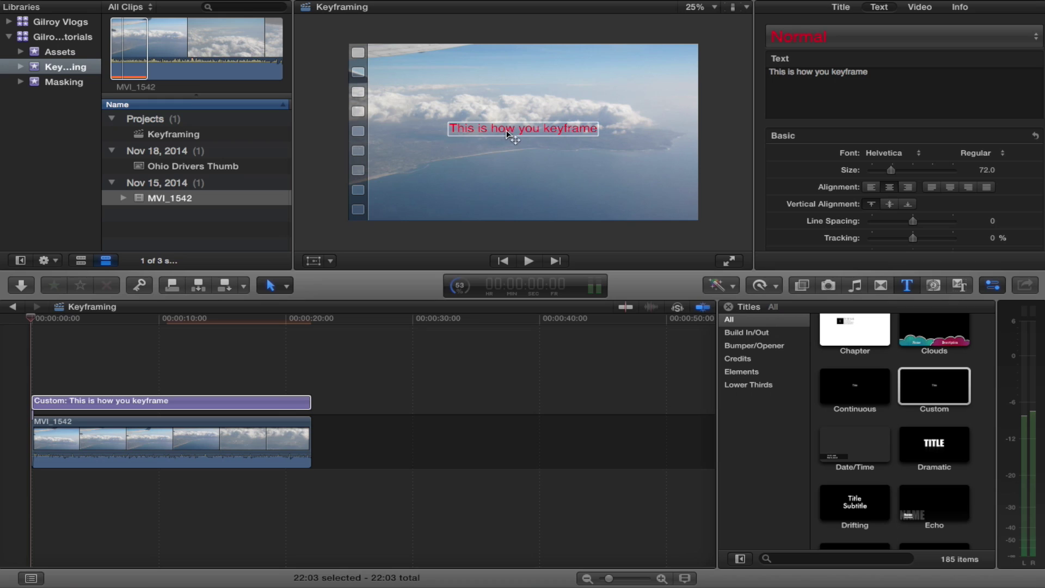
pyautogui.click(919, 7)
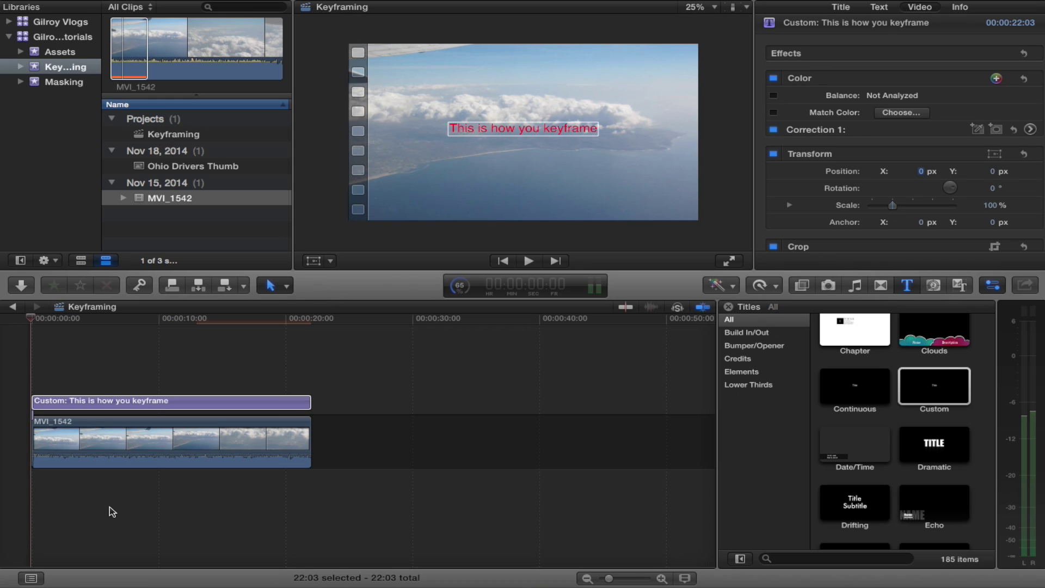
pyautogui.click(167, 403)
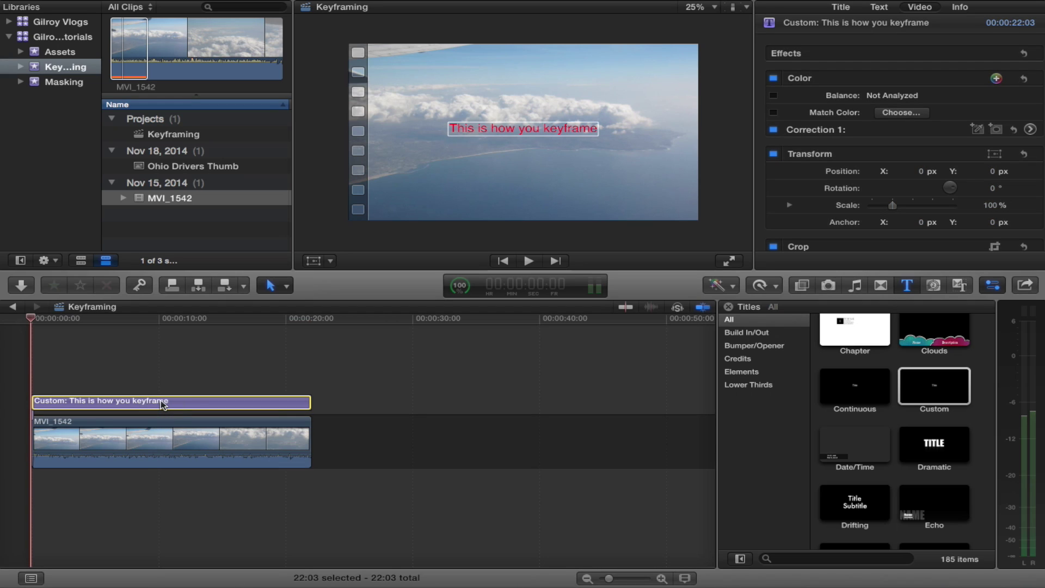
# - Turn on the viewer's on-screen Transform handles for the selected title clip
pyautogui.click(313, 261)
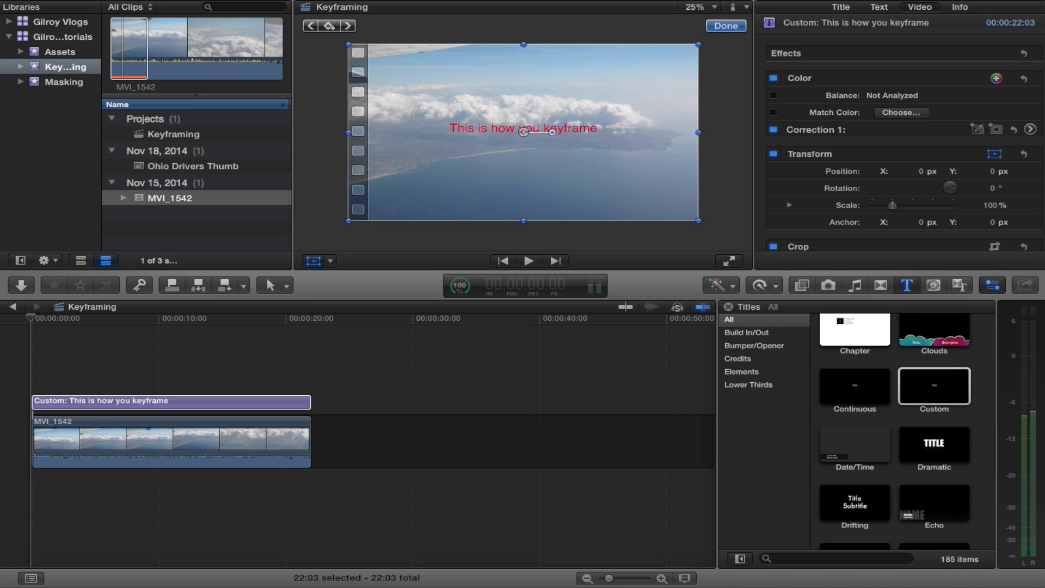
pyautogui.moveTo(1030, 176)
pyautogui.moveTo(1025, 208)
# - Add a 0:00 keyframe with the title dragged off-frame left to Position X -1404 px
pyautogui.click(329, 27)
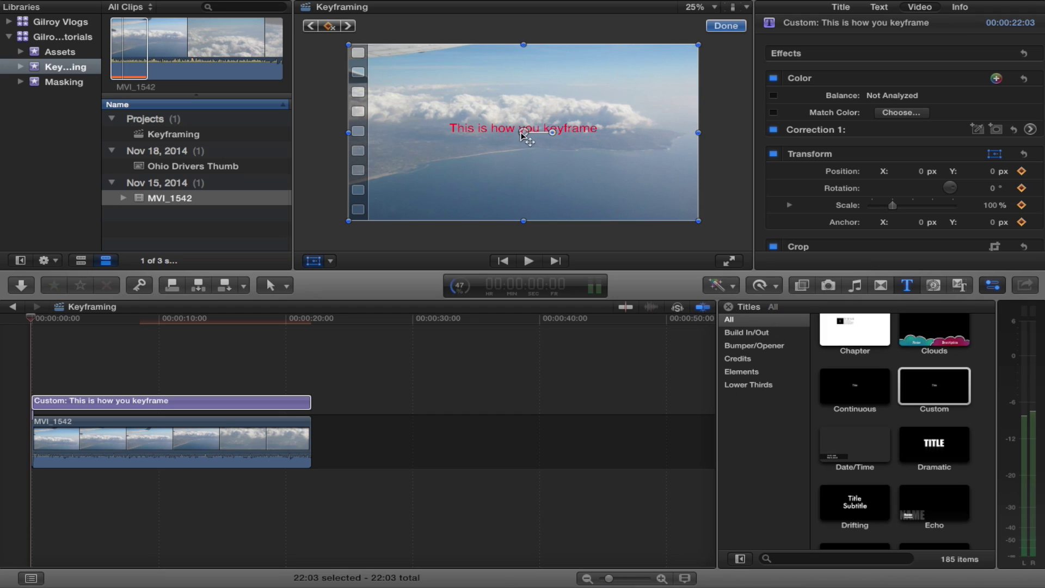
pyautogui.moveTo(522, 132); pyautogui.dragTo(267, 133)
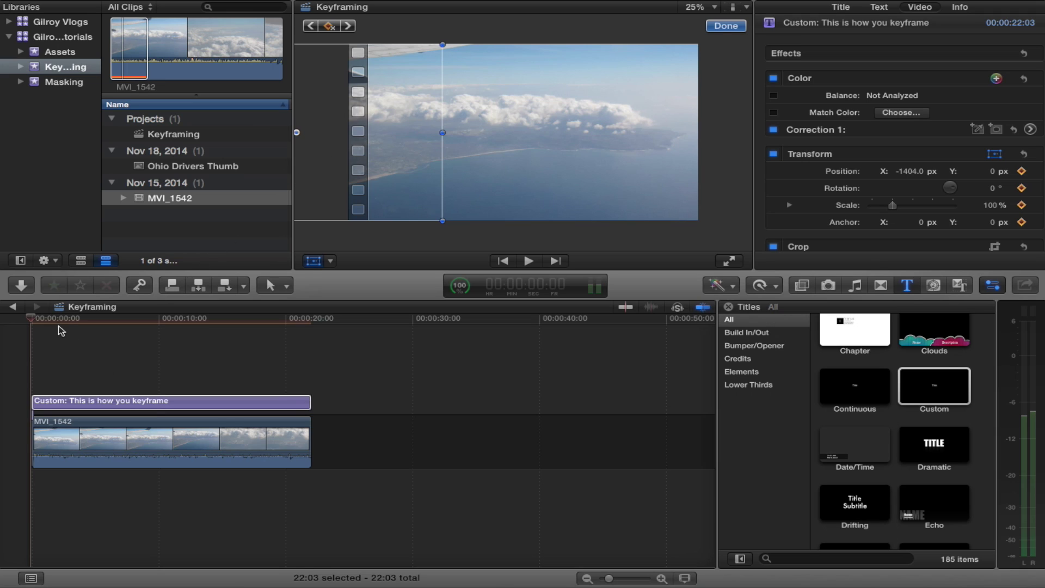
pyautogui.moveTo(31, 321); pyautogui.dragTo(50, 320)
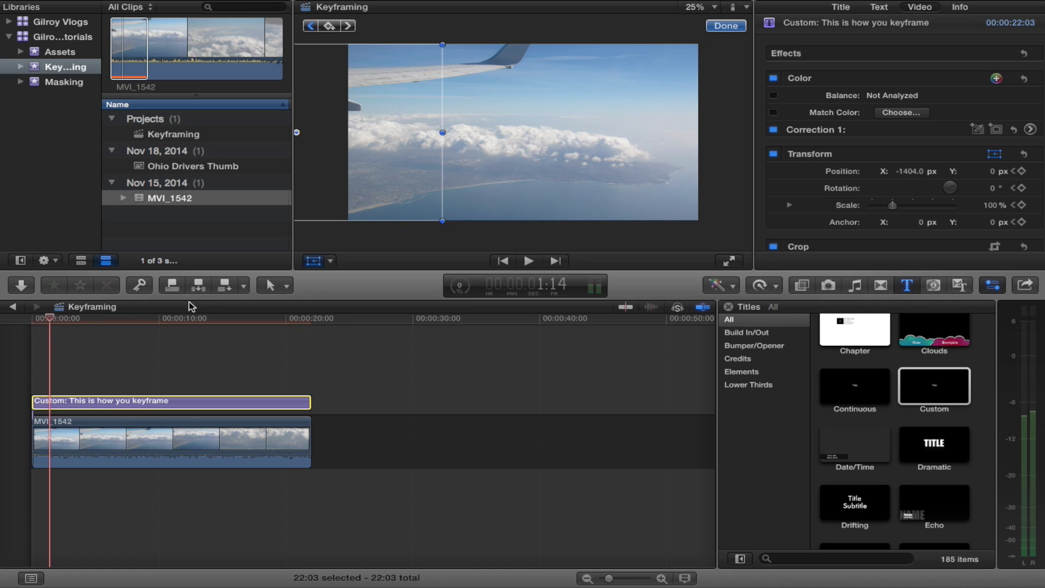
# - Add a 1:14 keyframe, zoom the viewer to 12.5%, and drag the title to centre at X 0 px
pyautogui.click(328, 26)
pyautogui.click(718, 10)
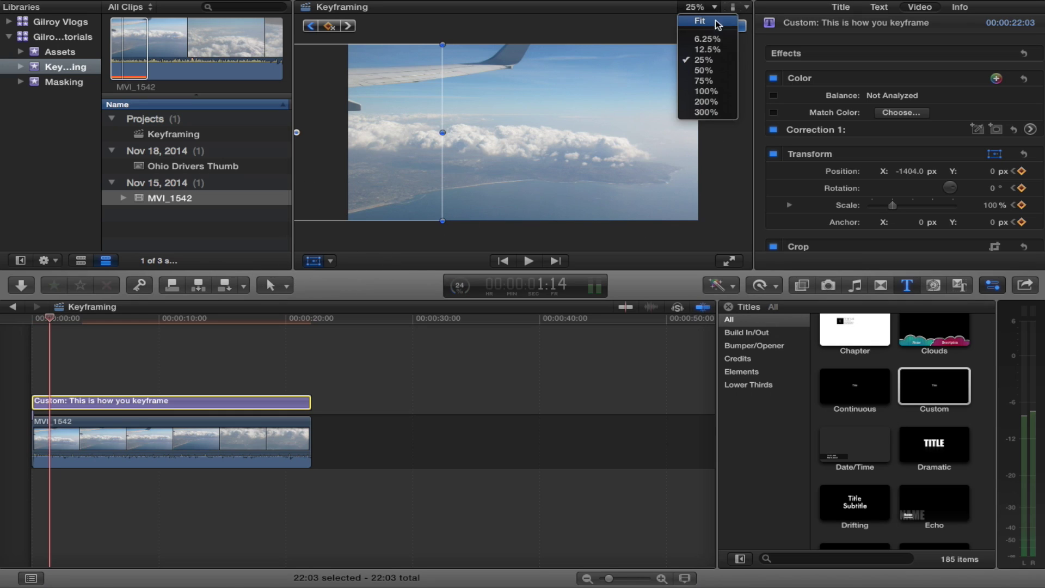
pyautogui.click(706, 50)
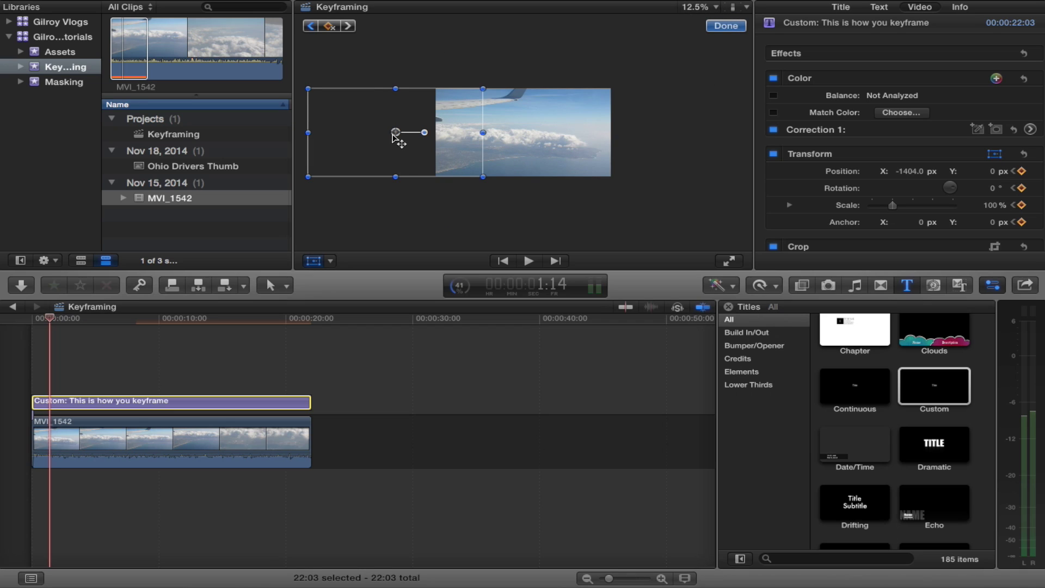
pyautogui.moveTo(396, 133); pyautogui.dragTo(421, 135)
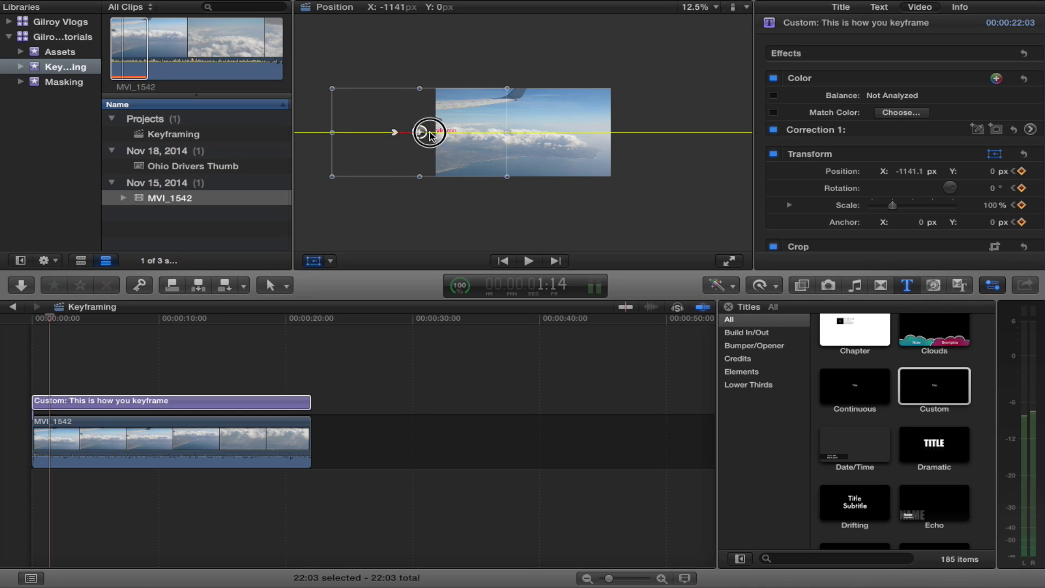
pyautogui.moveTo(434, 136); pyautogui.dragTo(524, 135)
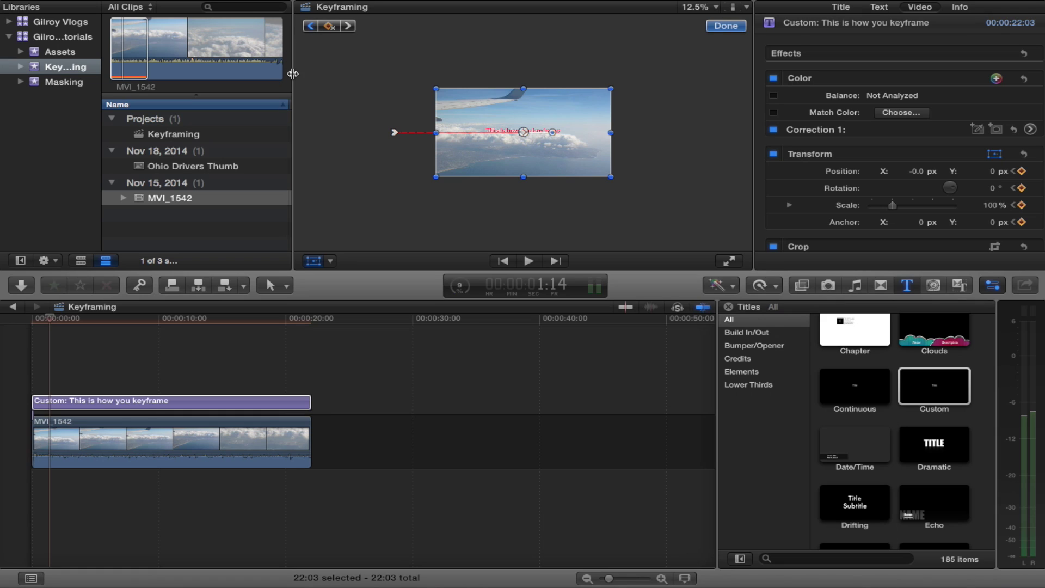
pyautogui.click(311, 26)
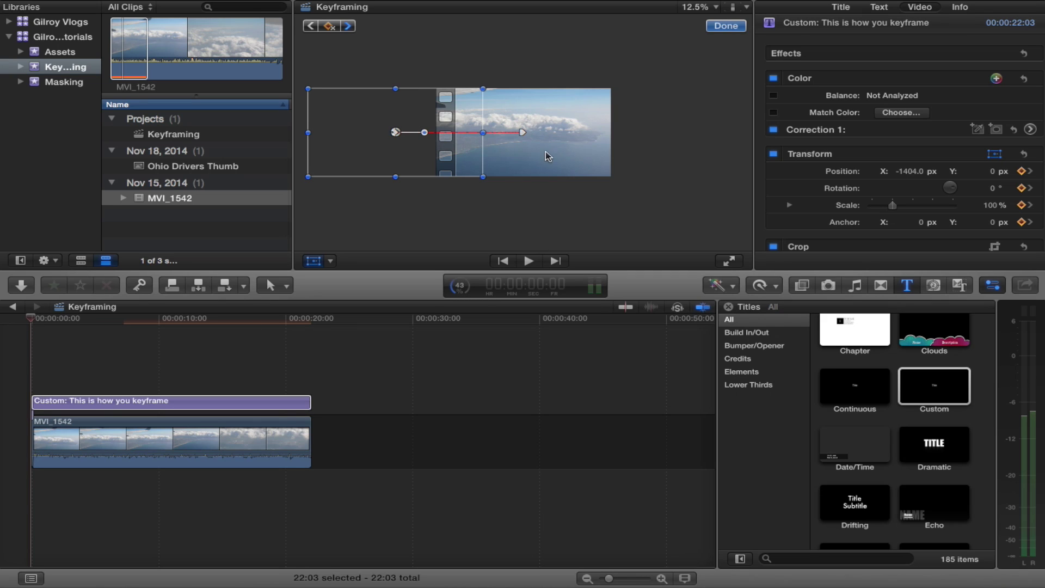
pyautogui.click(349, 26)
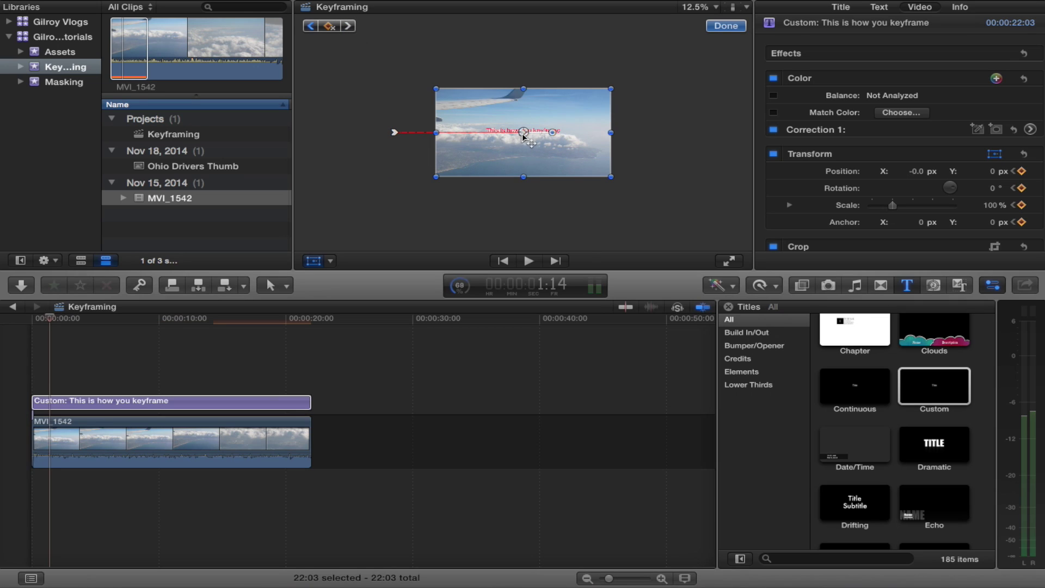
pyautogui.click(310, 25)
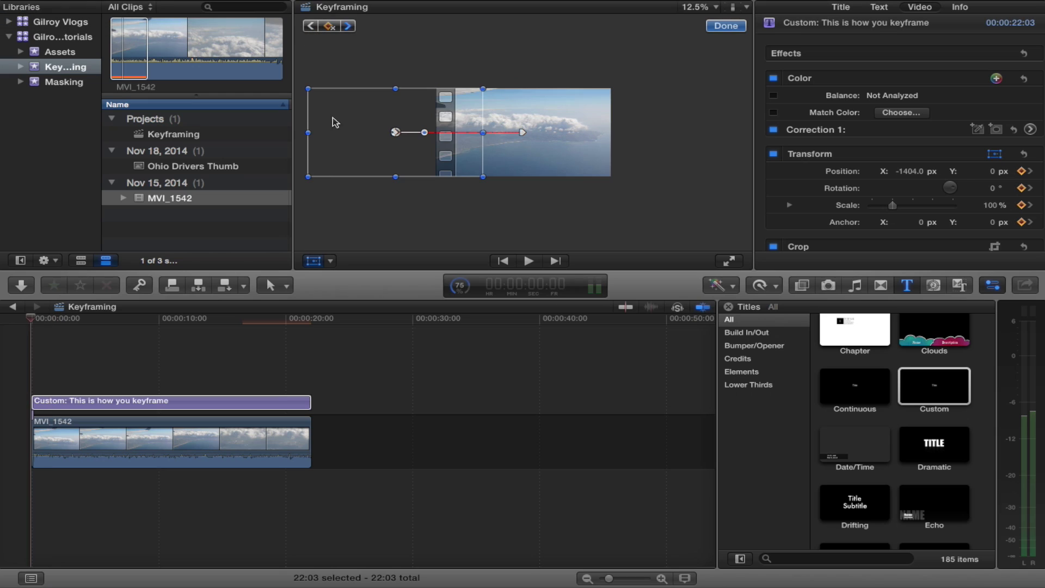
pyautogui.click(348, 27)
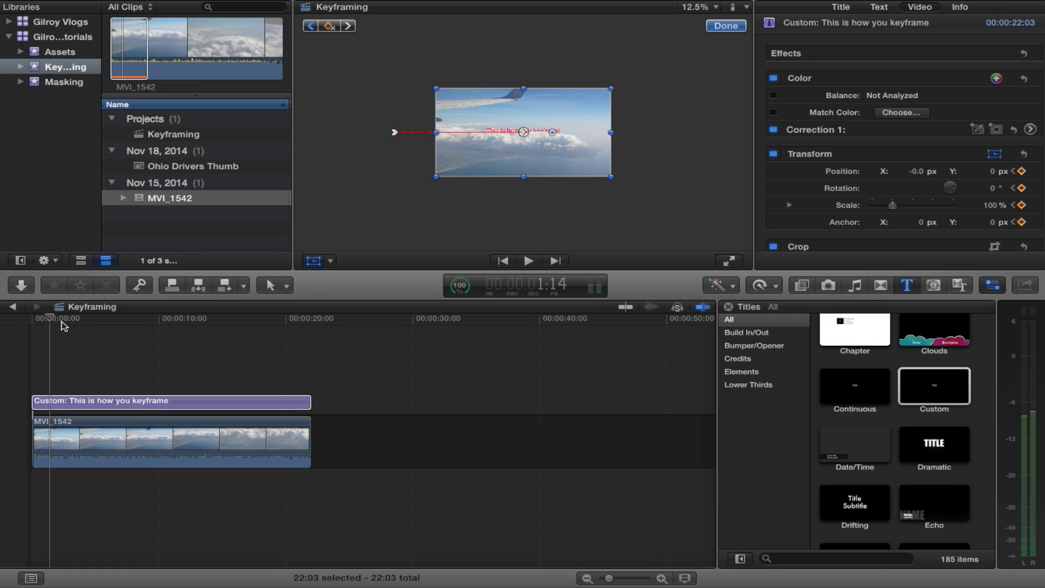
# - Play the slide-in from the timeline start and stop around 18 seconds
pyautogui.press('Home')
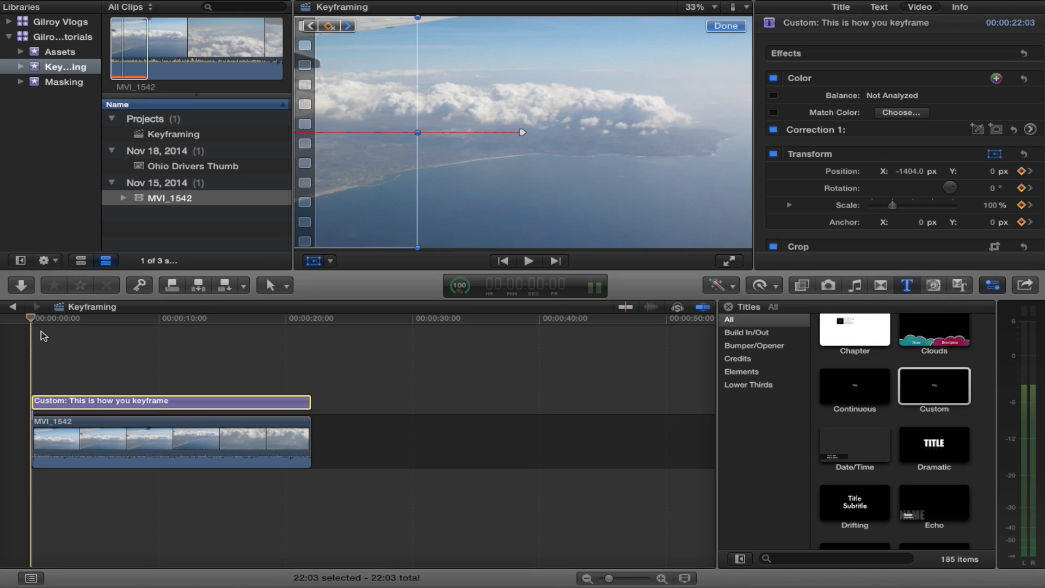
pyautogui.press('space')
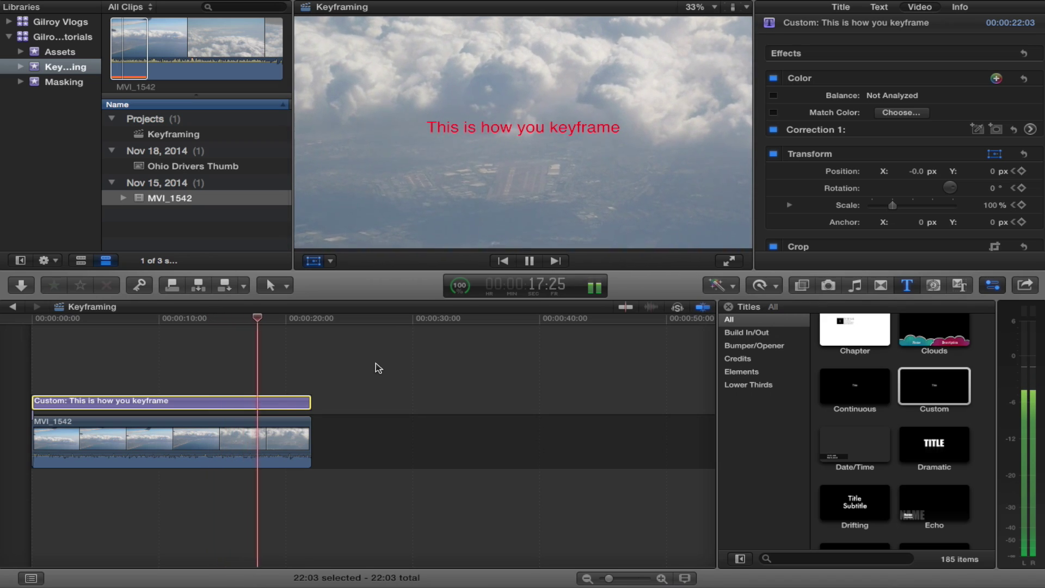
pyautogui.press('space')
pyautogui.hotkey('shift', 't')
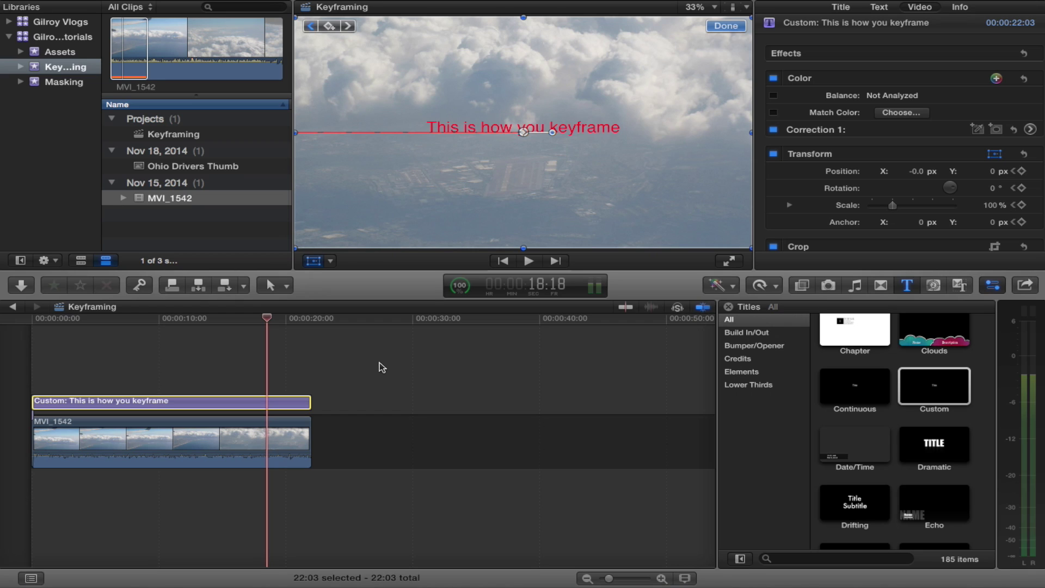
# - Add a hold keyframe at 1:15, one frame after the centred 1:14 keyframe
pyautogui.moveTo(267, 320); pyautogui.dragTo(124, 332)
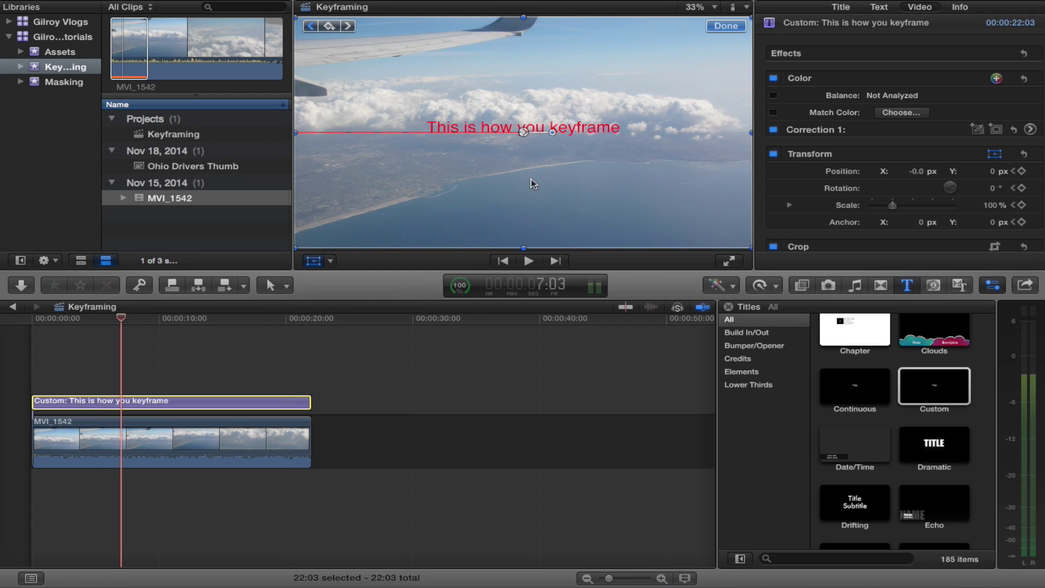
pyautogui.click(310, 27)
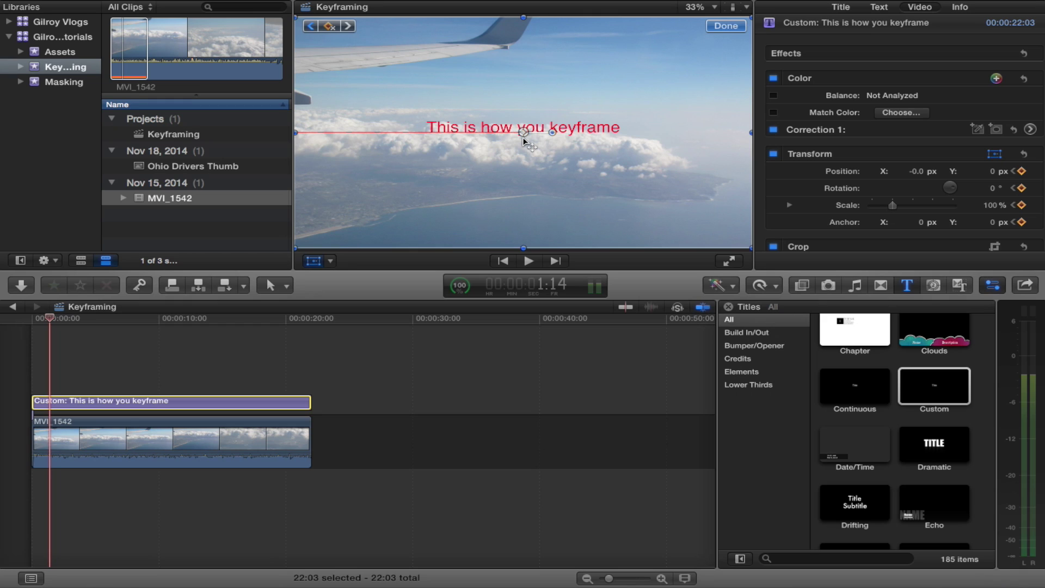
pyautogui.press('Right')
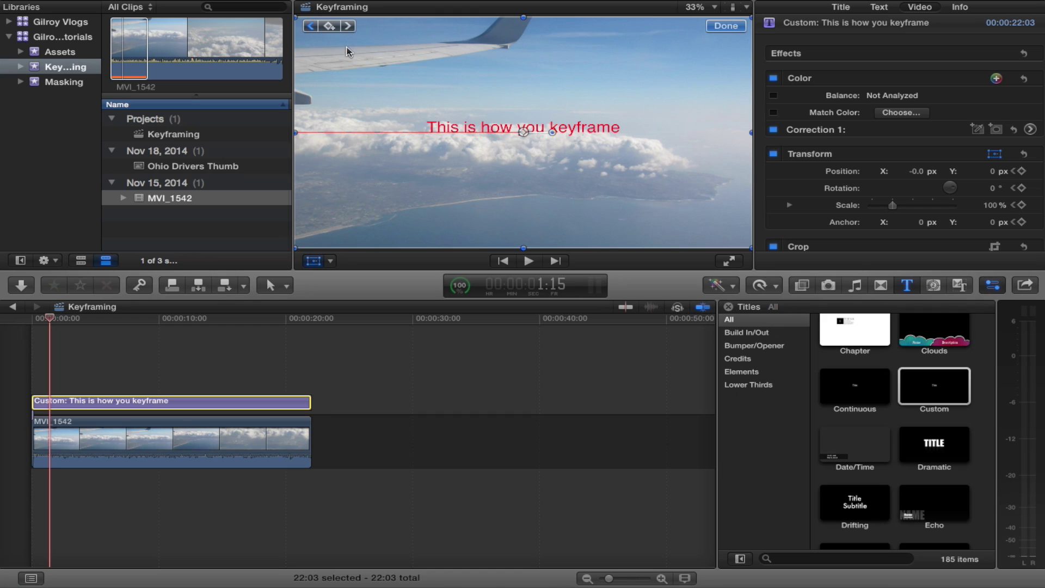
pyautogui.click(330, 25)
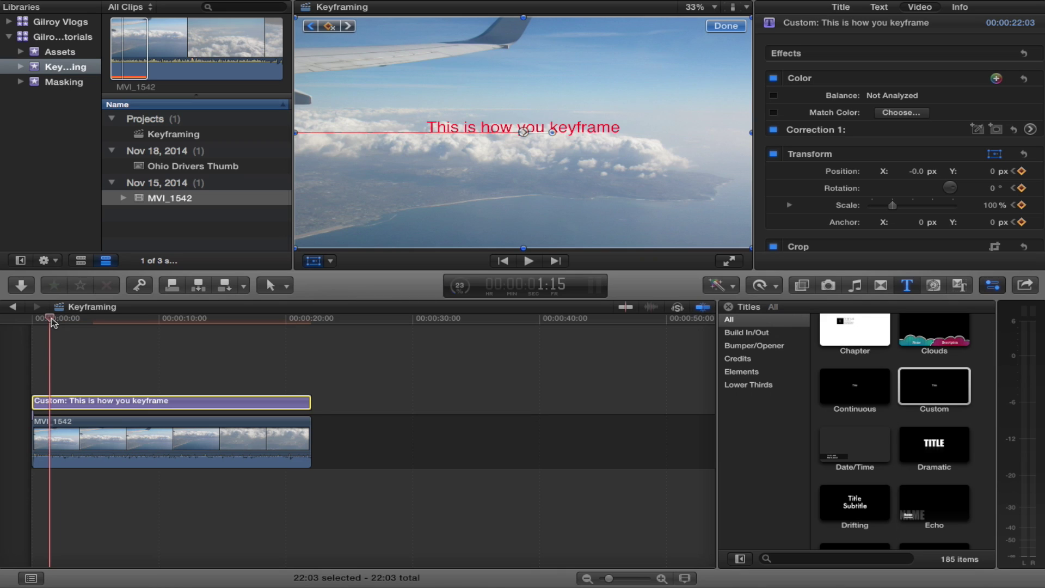
# - Add keyframes at 18:15 and 18:16 to keep the title centred before its exit
pyautogui.moveTo(51, 321); pyautogui.dragTo(267, 322)
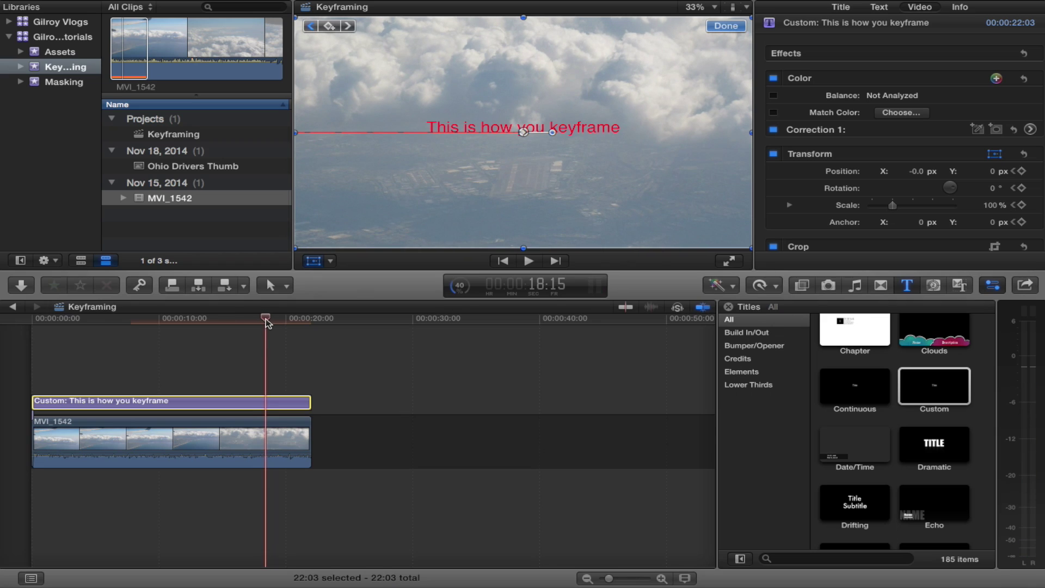
pyautogui.click(329, 26)
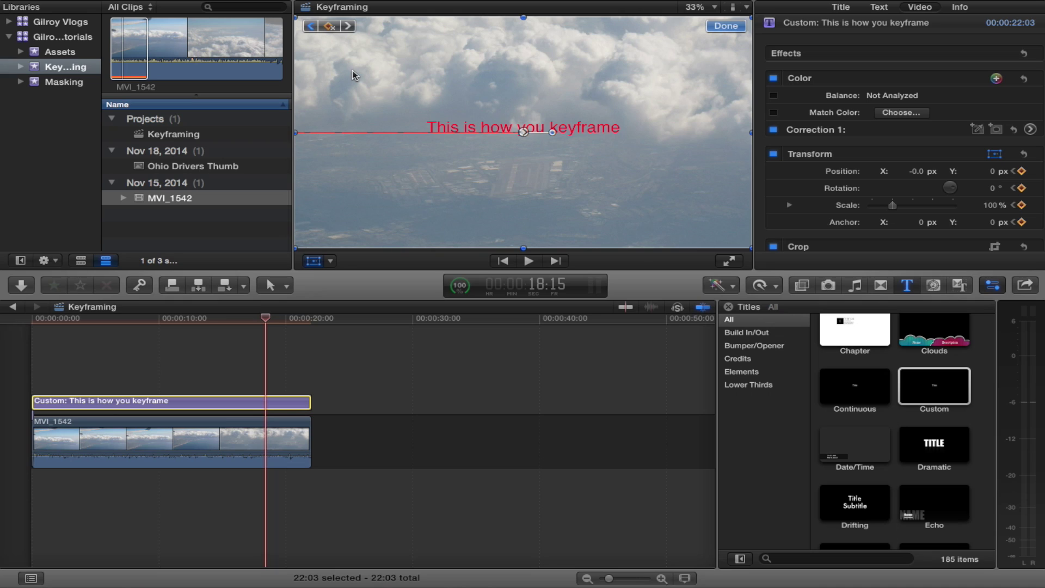
pyautogui.press('Right')
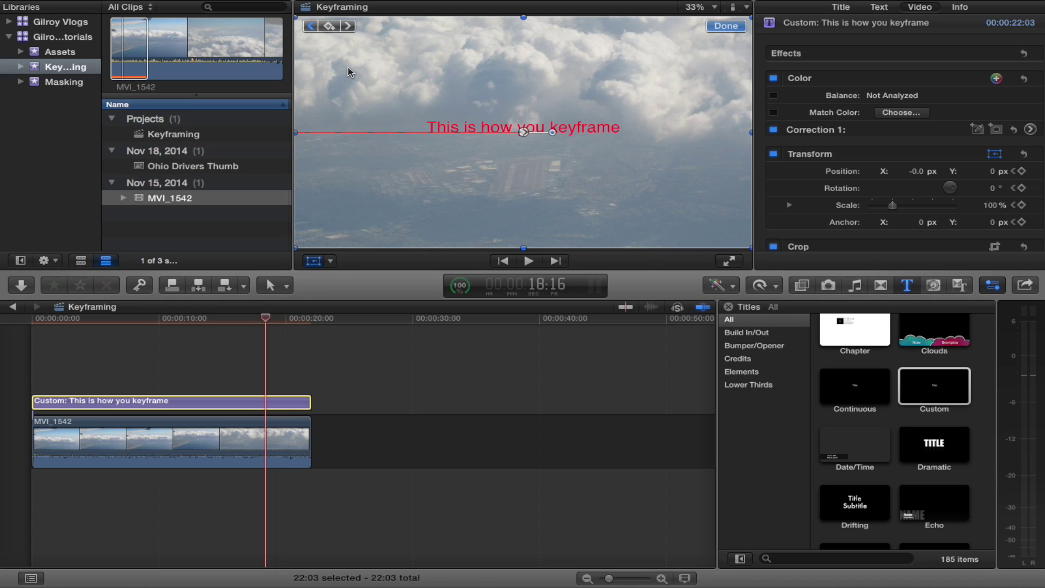
pyautogui.click(329, 25)
# - Add a 20:10 keyframe and push the title off-frame right to Position X 1385.8 px
pyautogui.click(267, 322)
pyautogui.moveTo(267, 321); pyautogui.dragTo(288, 320)
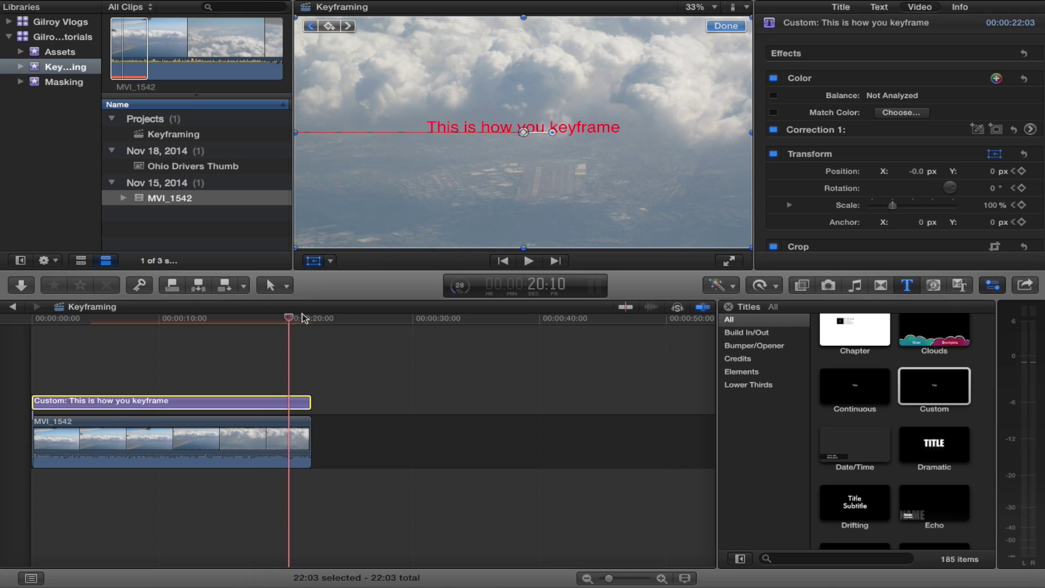
pyautogui.click(329, 27)
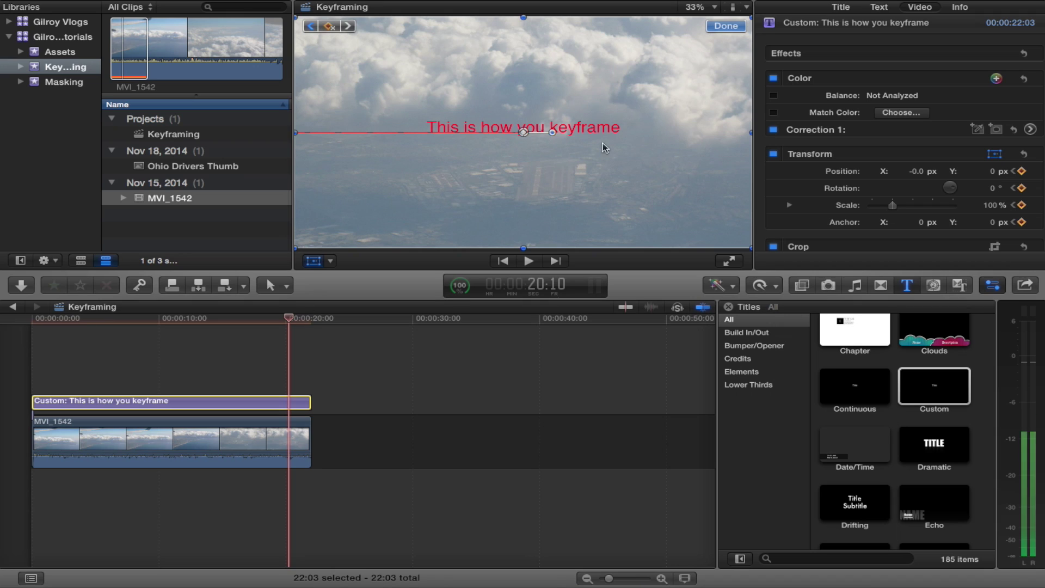
pyautogui.press('super+minus')
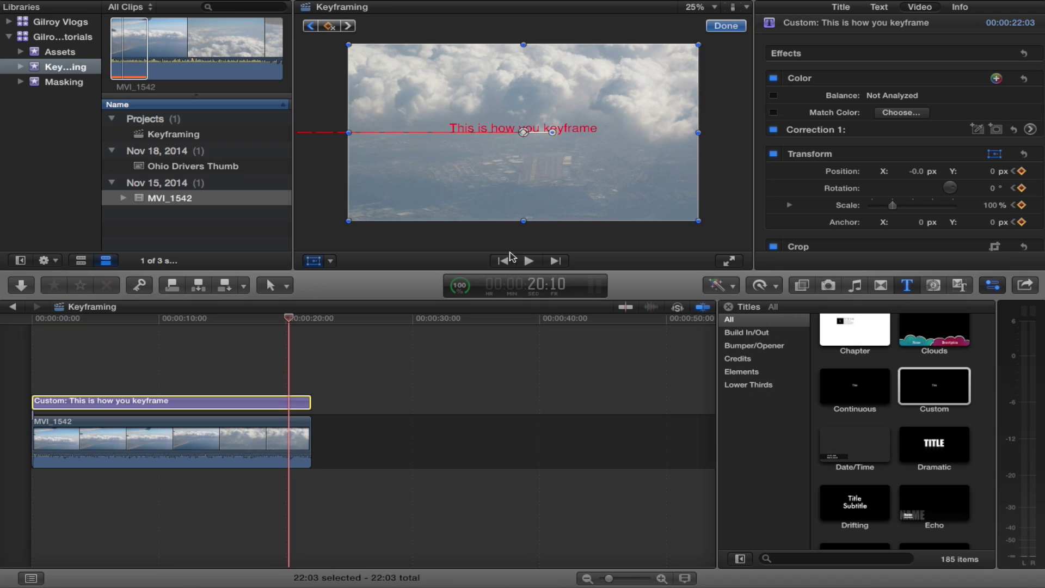
pyautogui.moveTo(524, 133); pyautogui.dragTo(778, 135)
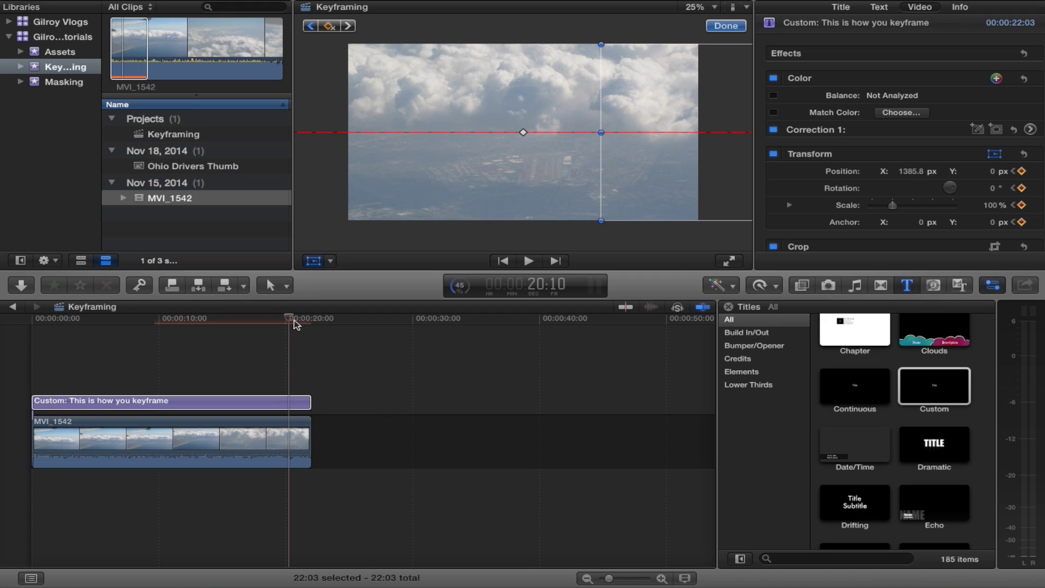
# - Play the complete slide-in, hold and slide-out title animation from the start
pyautogui.moveTo(290, 320); pyautogui.dragTo(5, 342)
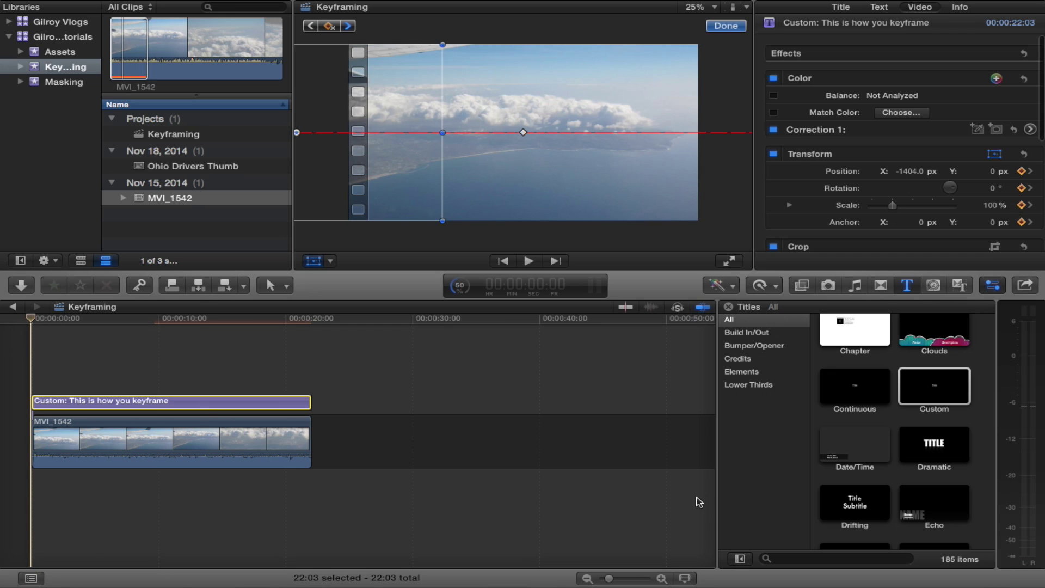
pyautogui.press('space')
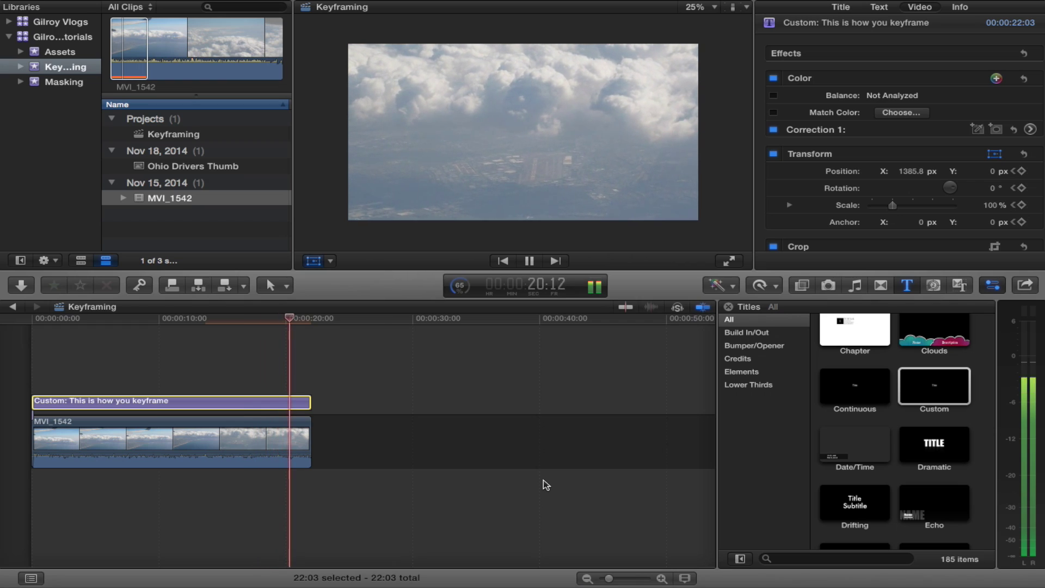
pyautogui.press('space')
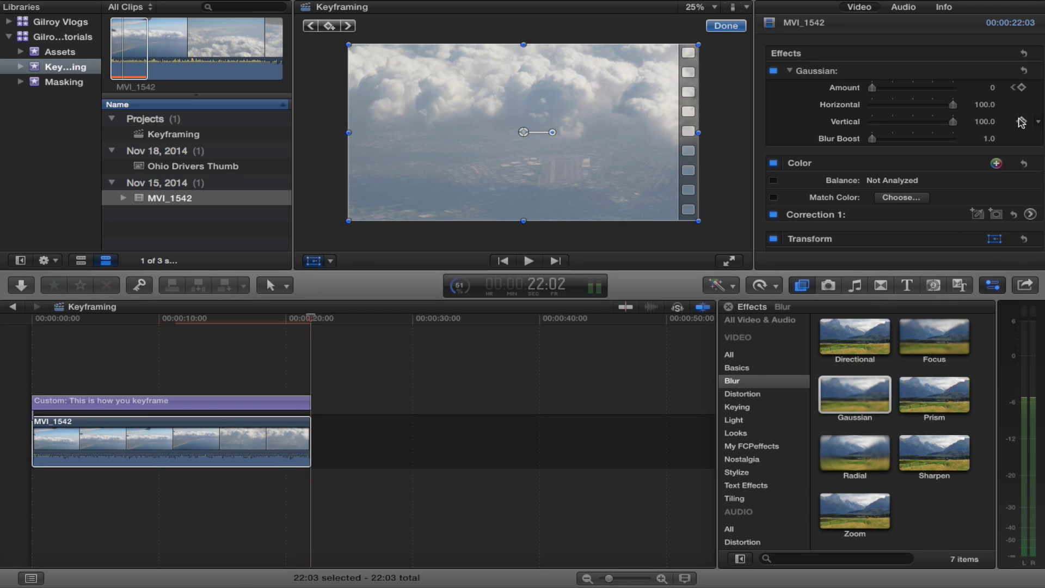
# - Scroll down the clip inspector to bring the Transform position settings back into view
pyautogui.scroll(-1, 1022, 139)
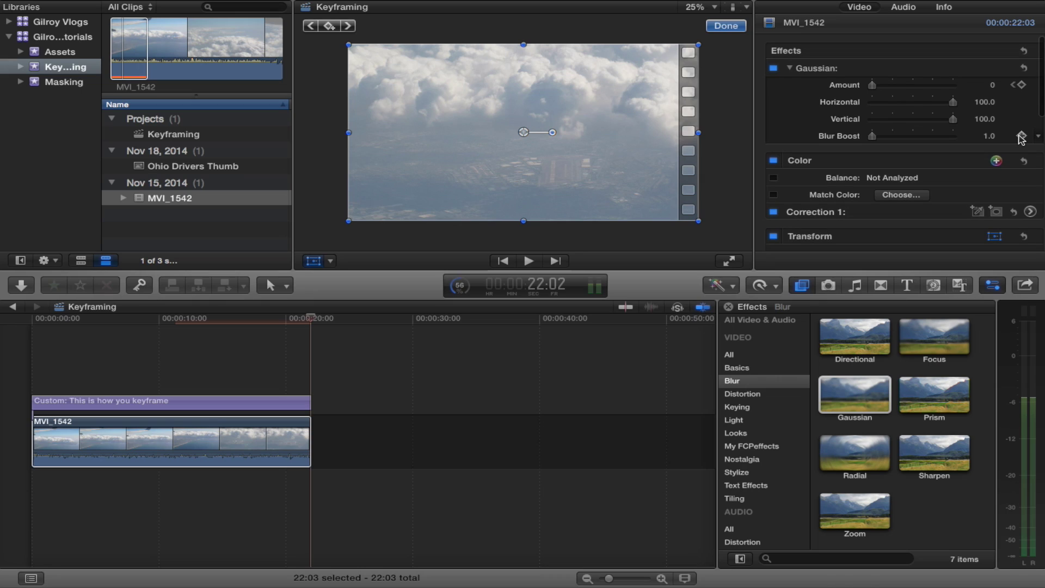